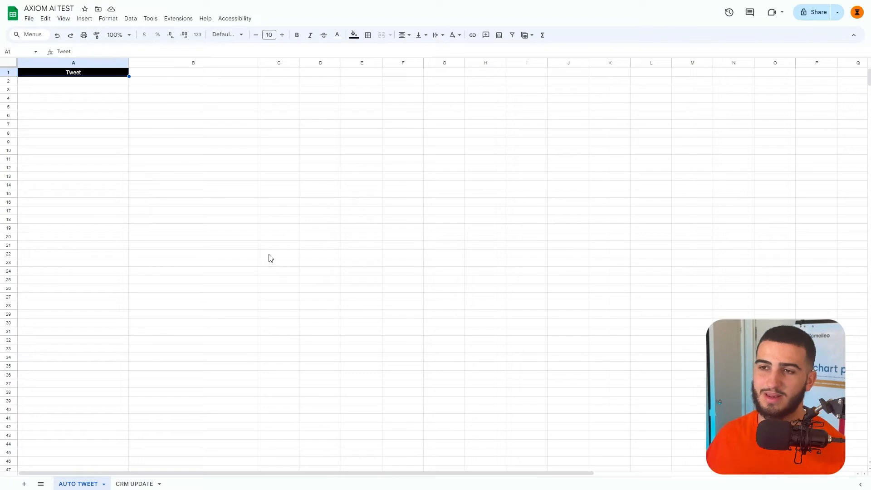
Widen column A and enter 'Just launched our new Skool Community - Scale Proof Agency Hub' in A2.
drag(128, 62, 264, 62)
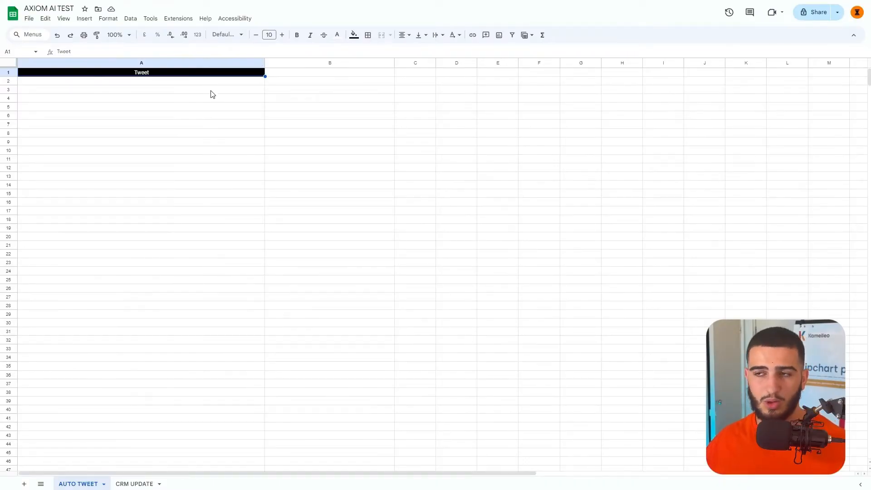
double_click(217, 84)
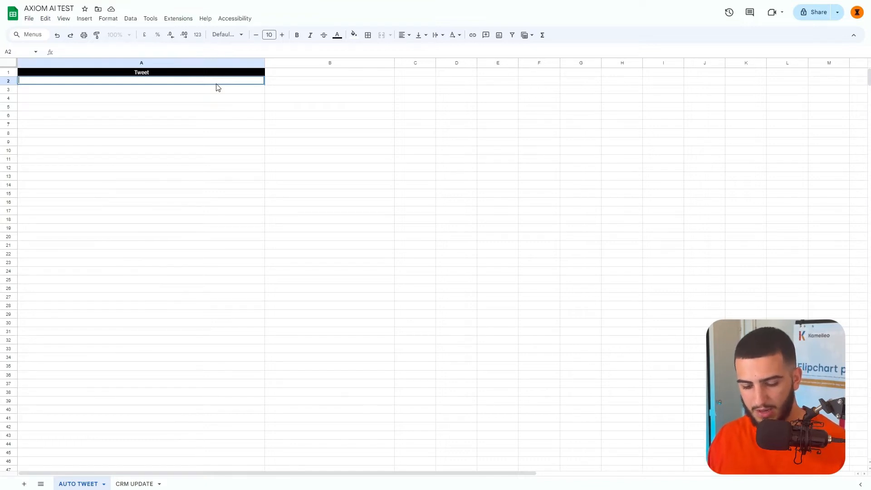
text(Just launche)
text(d)
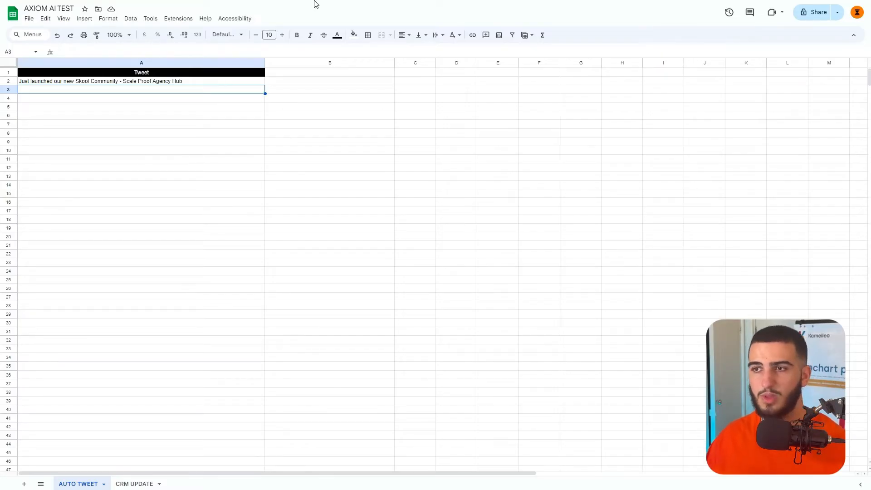
Exit Chrome fullscreen and create a new blank automation in Axiom.ai.
click(436, 30)
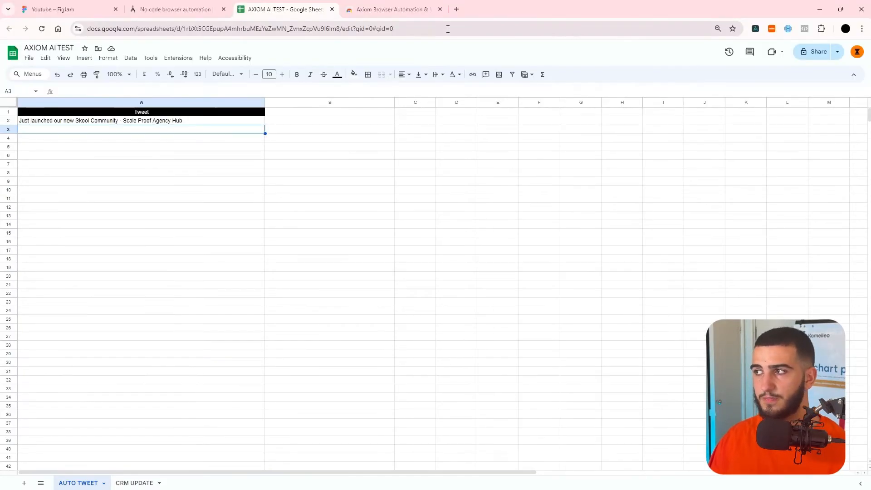
click(756, 29)
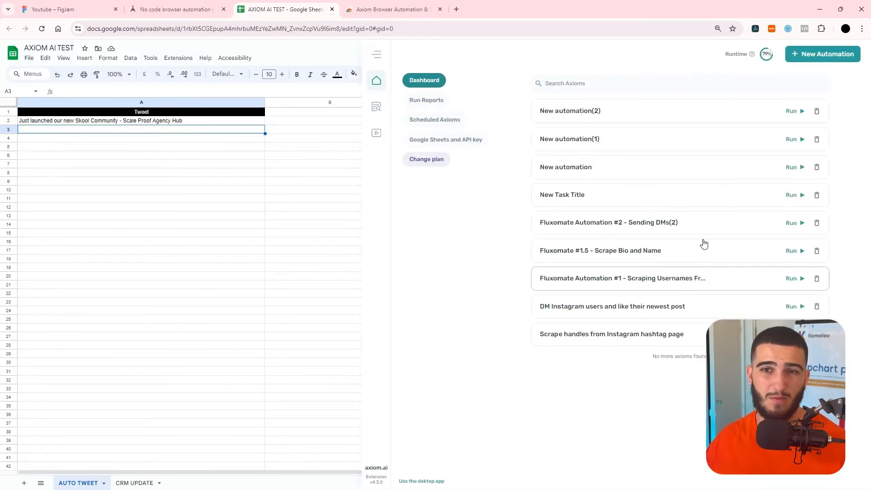
click(829, 55)
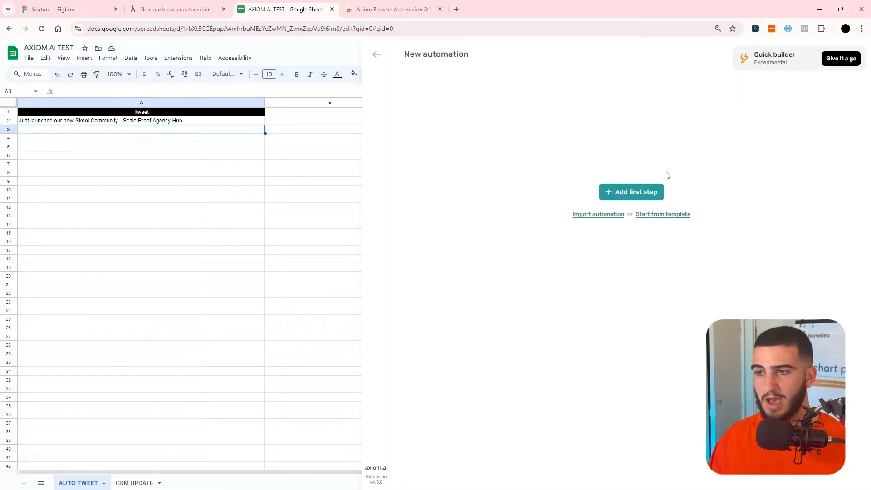
Add 'Read data from Google Sheet' as the automation's first step.
click(645, 195)
scroll(550, 227, down, 5)
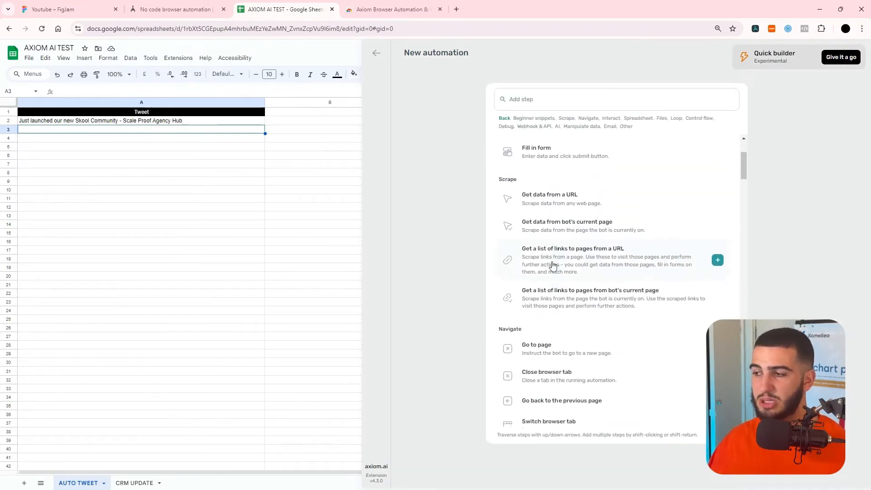
scroll(552, 266, down, 3)
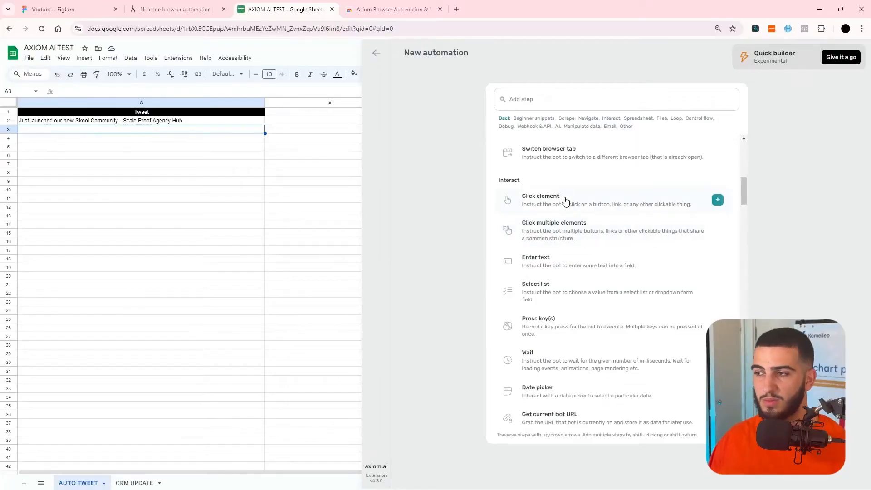
scroll(565, 200, down, 4)
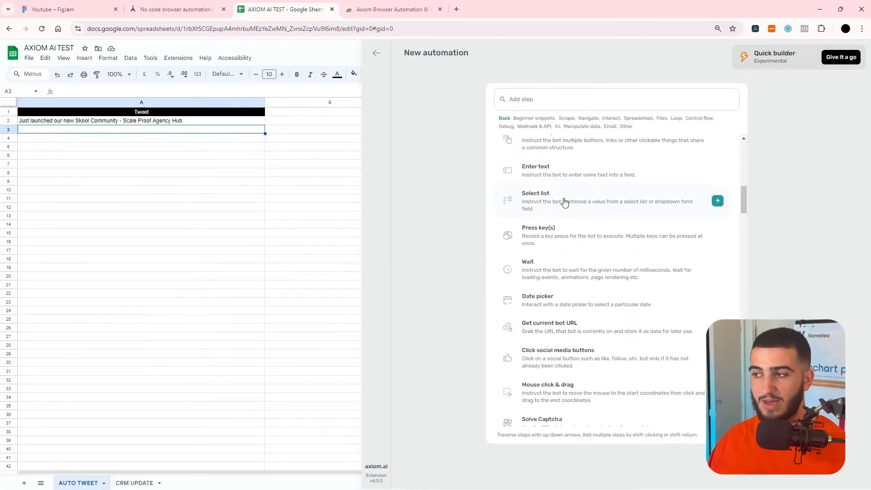
scroll(569, 225, down, 2)
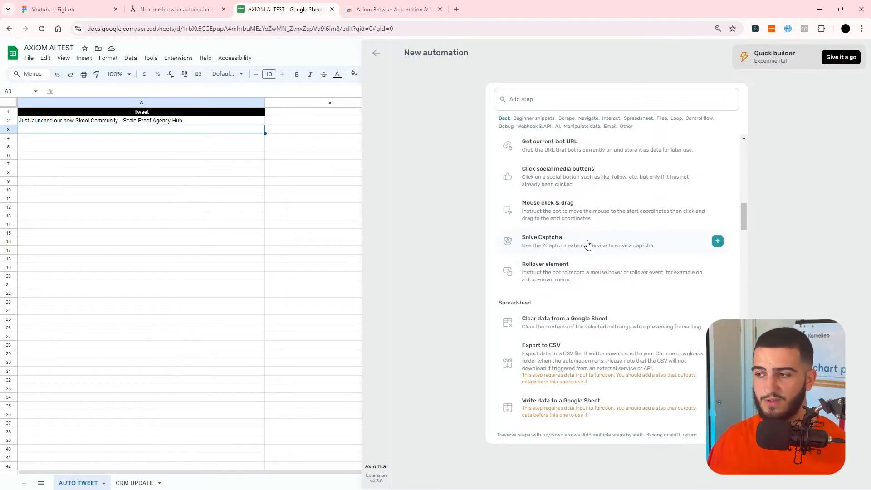
scroll(588, 247, down, 3)
scroll(585, 253, down, 1)
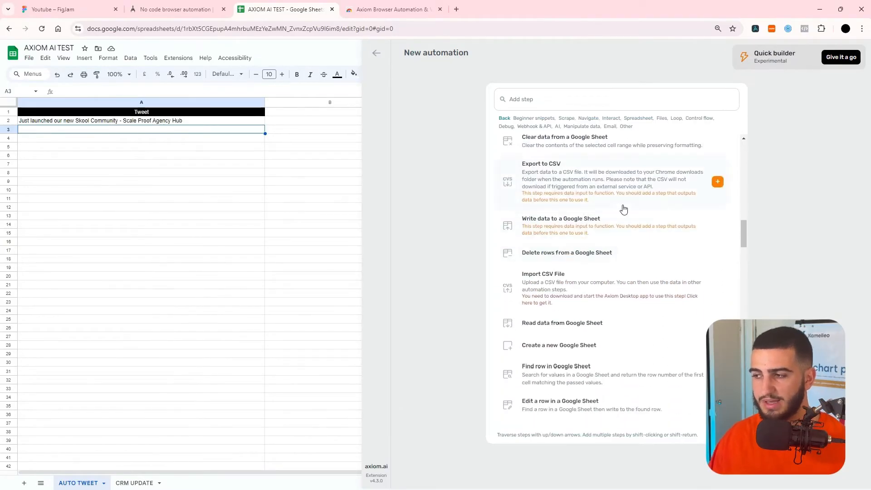
scroll(614, 353, down, 6)
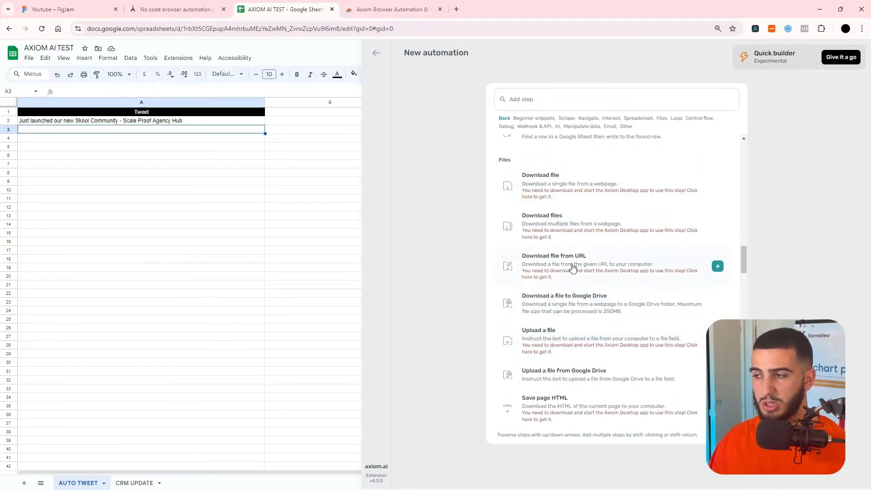
scroll(572, 277, down, 3)
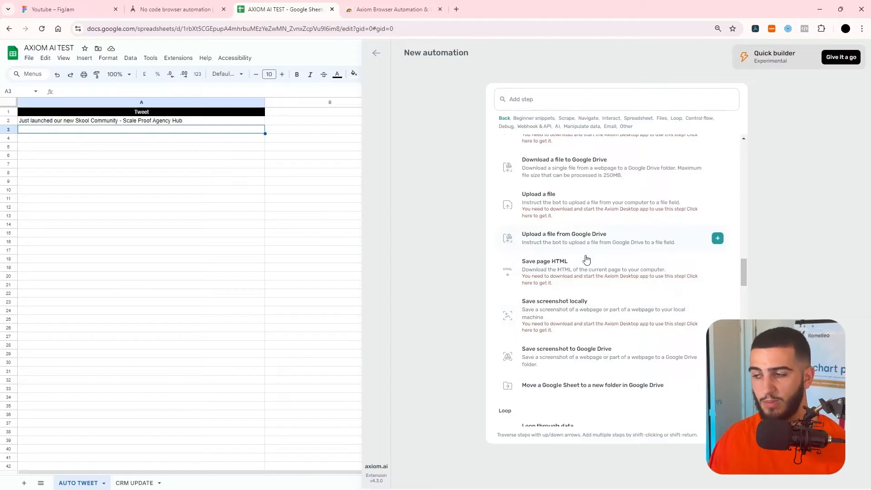
scroll(603, 352, down, 4)
scroll(595, 286, up, 1)
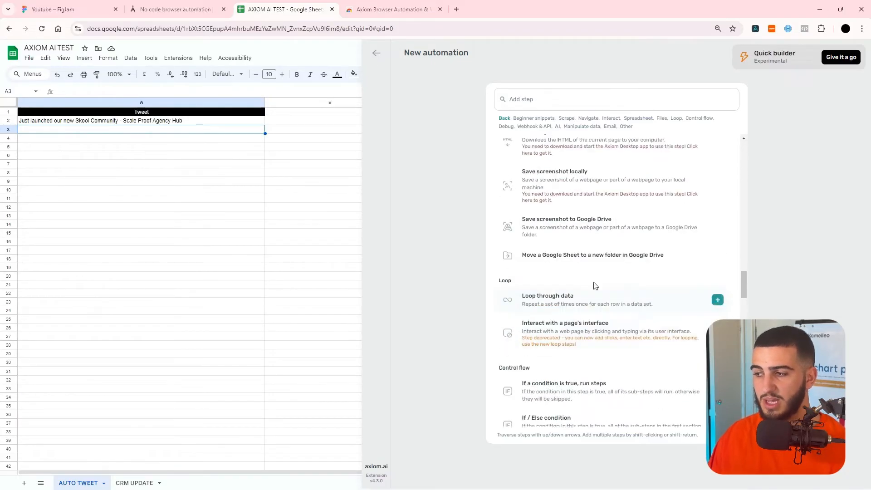
scroll(599, 272, down, 5)
scroll(590, 223, up, 15)
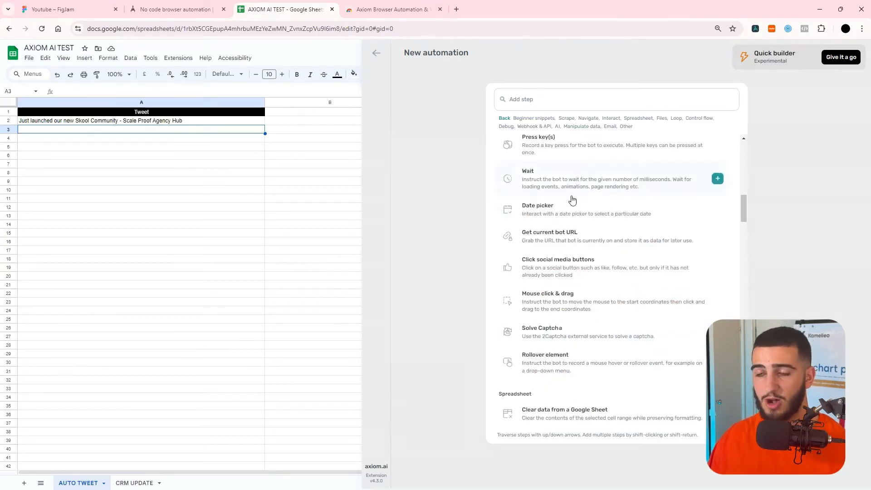
scroll(568, 202, up, 2)
scroll(567, 204, down, 1)
scroll(568, 204, down, 5)
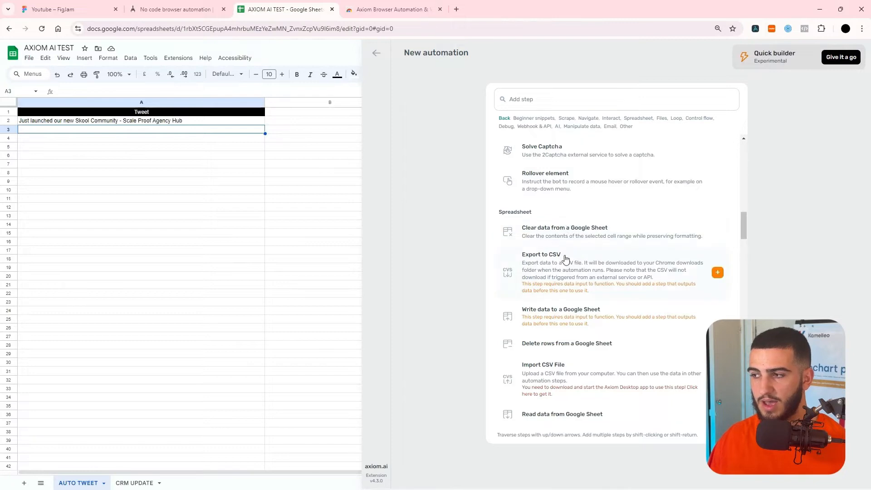
scroll(565, 291, down, 1)
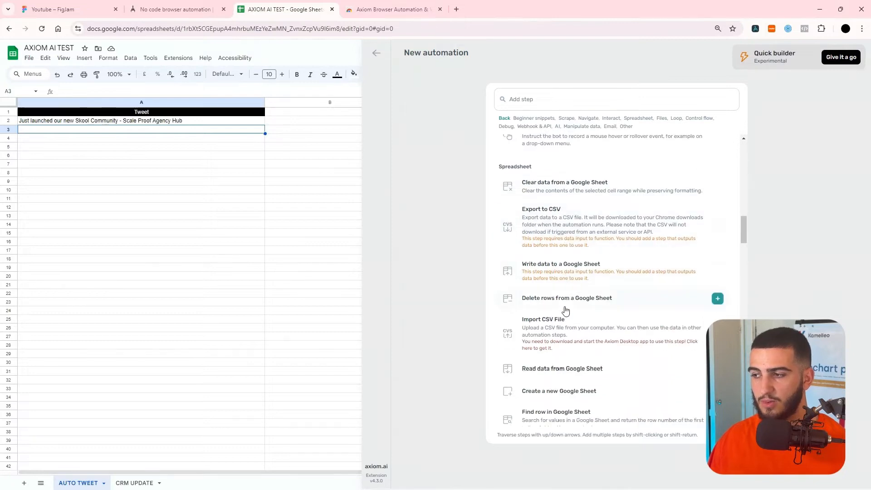
click(571, 369)
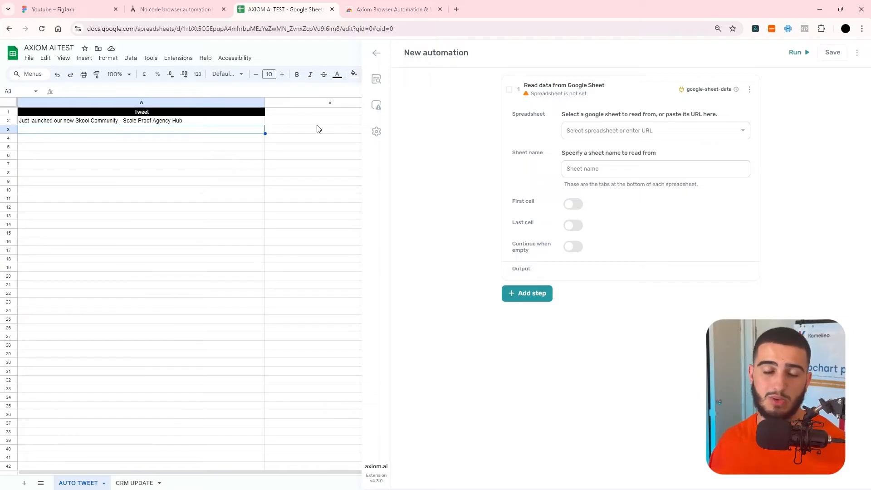
Point the read step at AXIOM AI TEST's AUTO TWEET sheet, starting at cell A2.
click(598, 135)
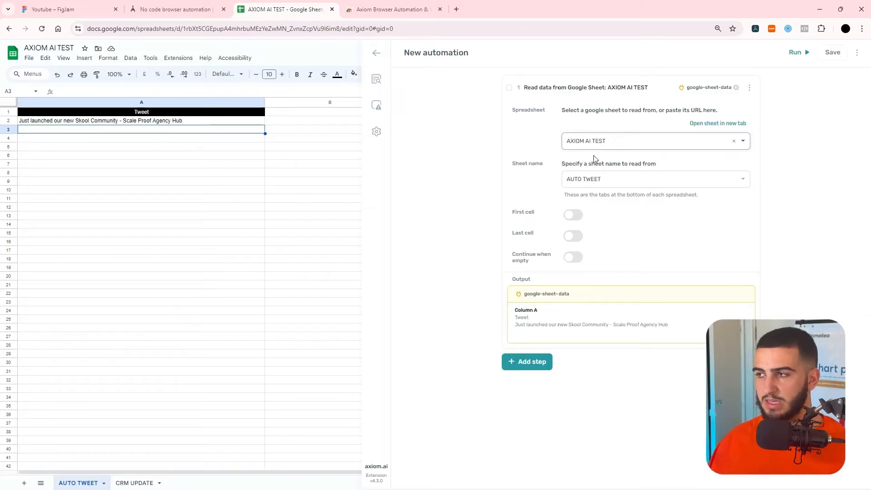
click(606, 182)
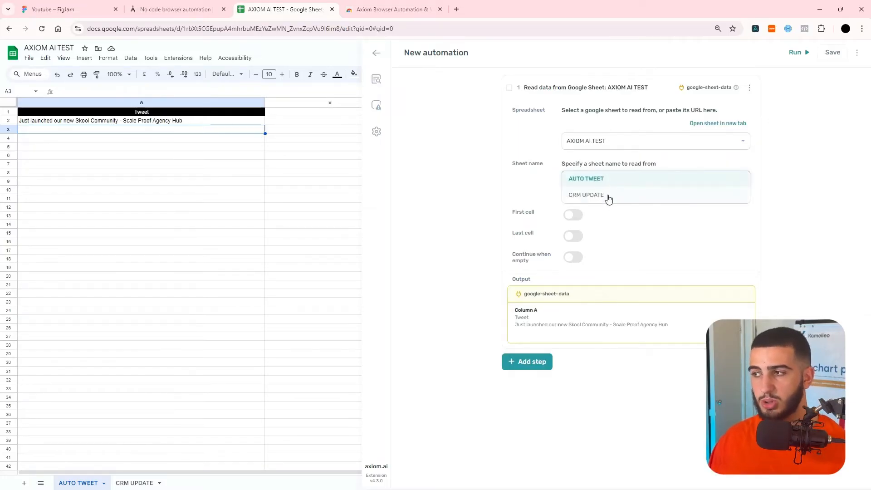
click(592, 180)
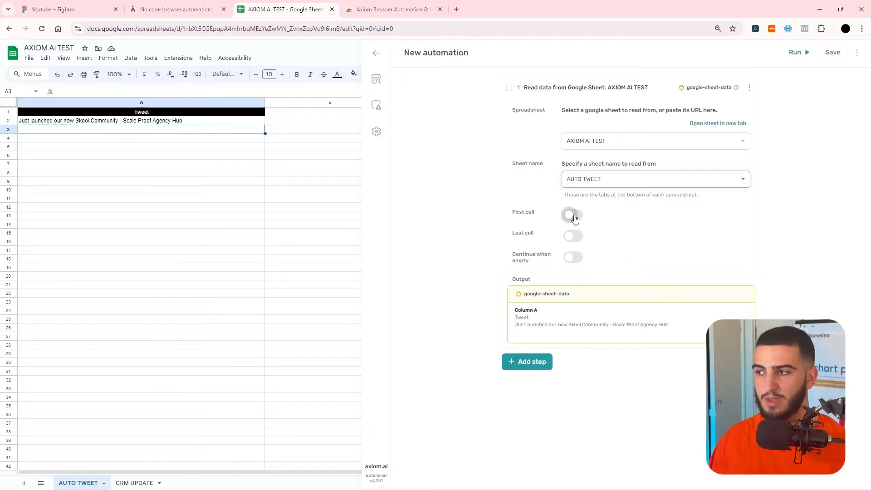
click(576, 216)
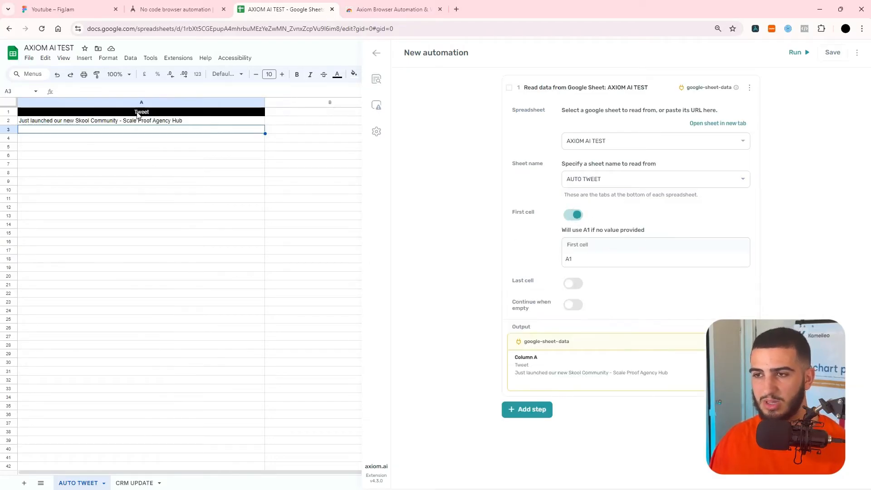
click(156, 113)
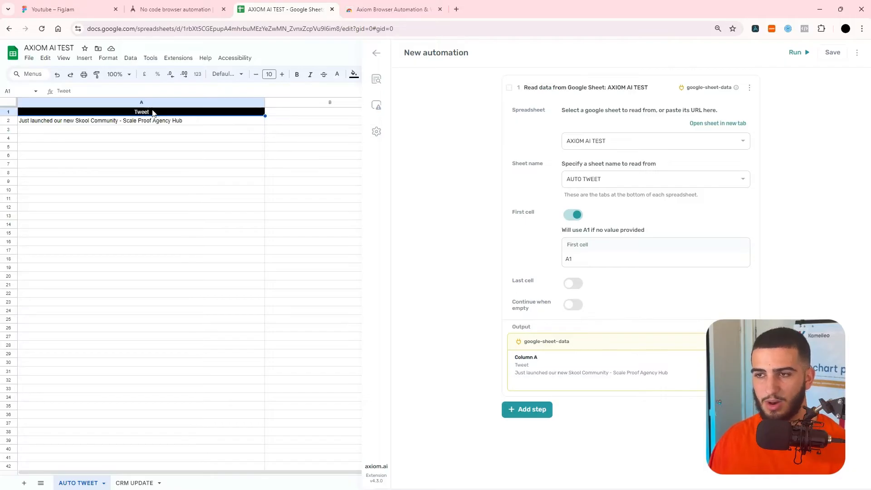
click(576, 254)
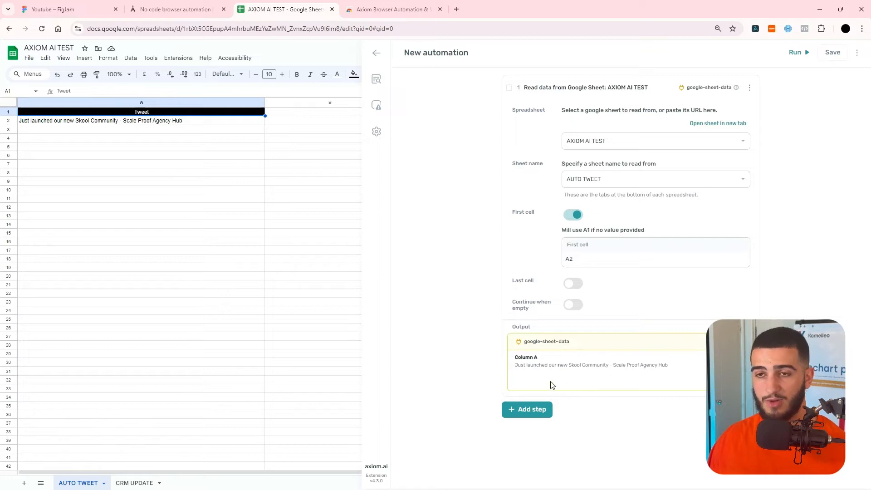
Add a Go to page step from the Interact steps.
click(541, 411)
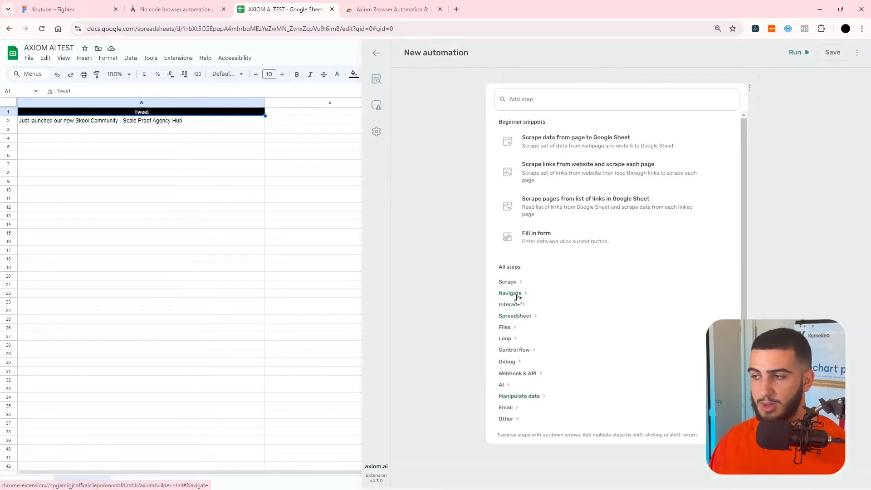
click(521, 305)
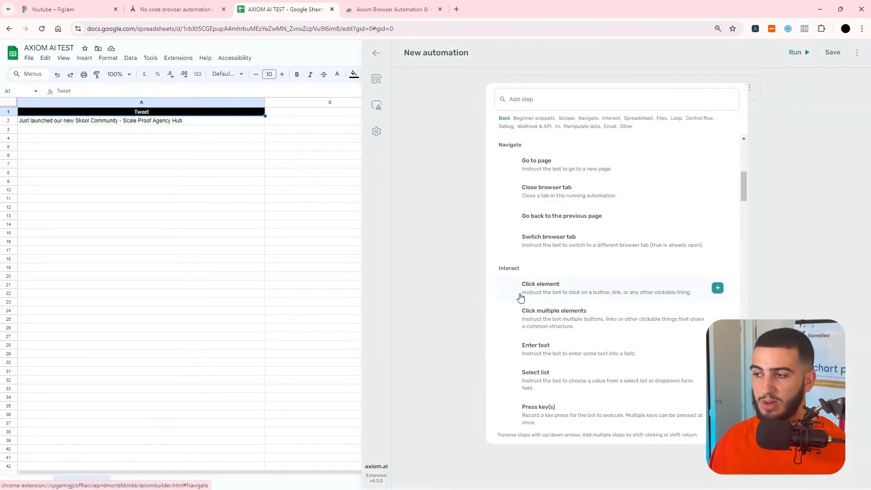
click(586, 160)
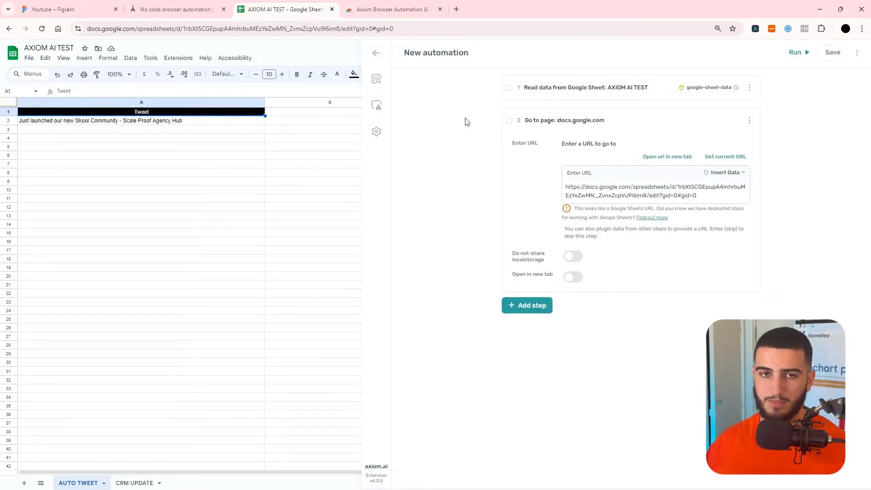
Load x.com in the other browser tab.
click(391, 9)
click(371, 27)
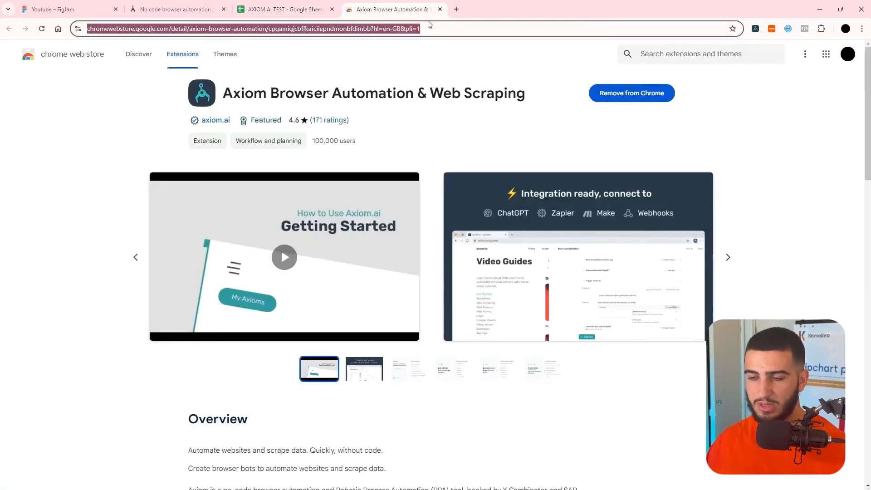
text(x.com)
key(Return)
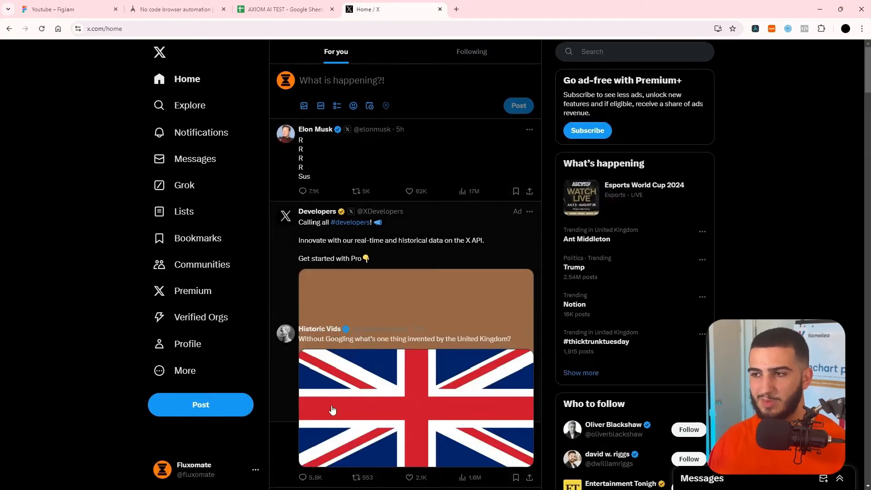
Open X's post composer, select its x.com/compose/post address, and return to the Axiom editor.
click(209, 407)
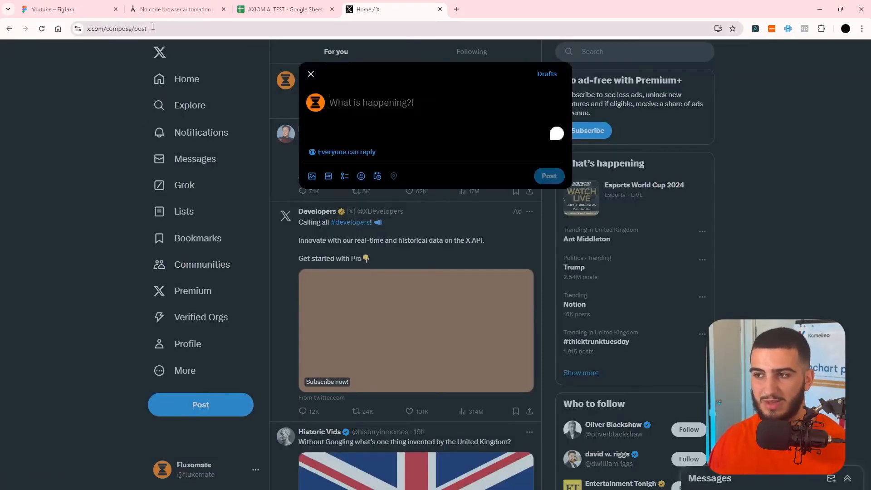
click(158, 28)
key(ctrl+c)
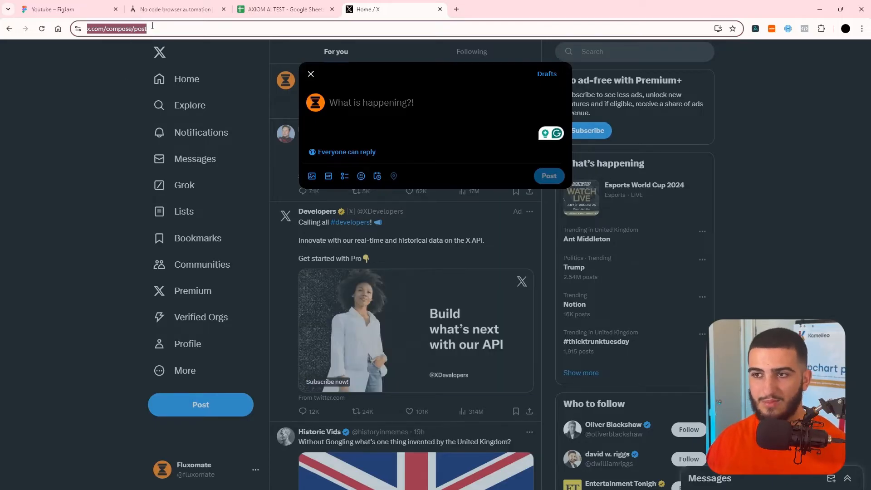
click(186, 9)
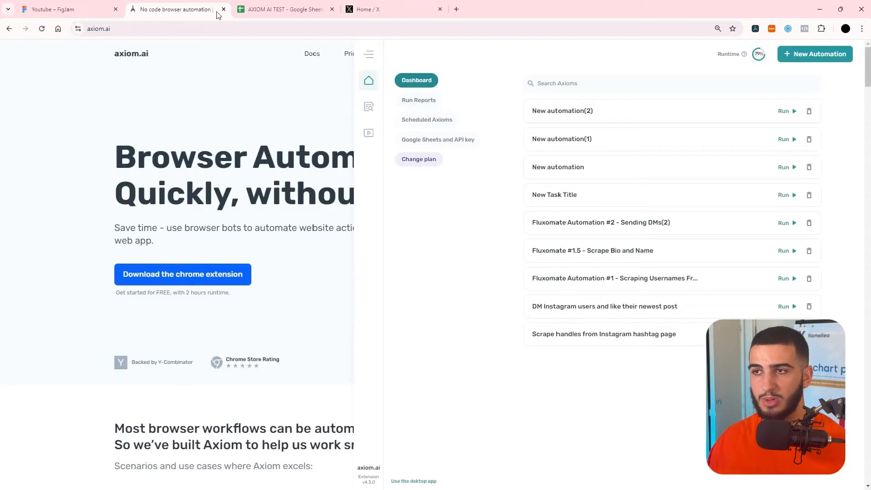
click(254, 9)
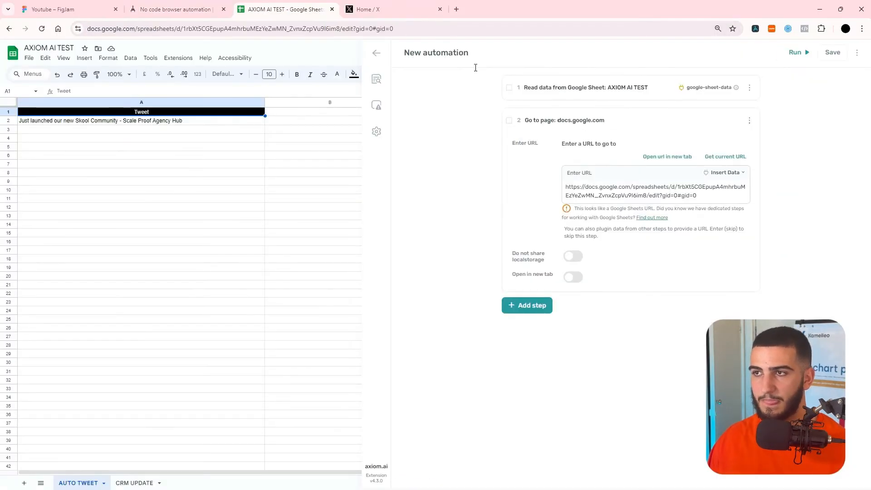
double_click(604, 195)
key(ctrl+a)
key(ctrl+v)
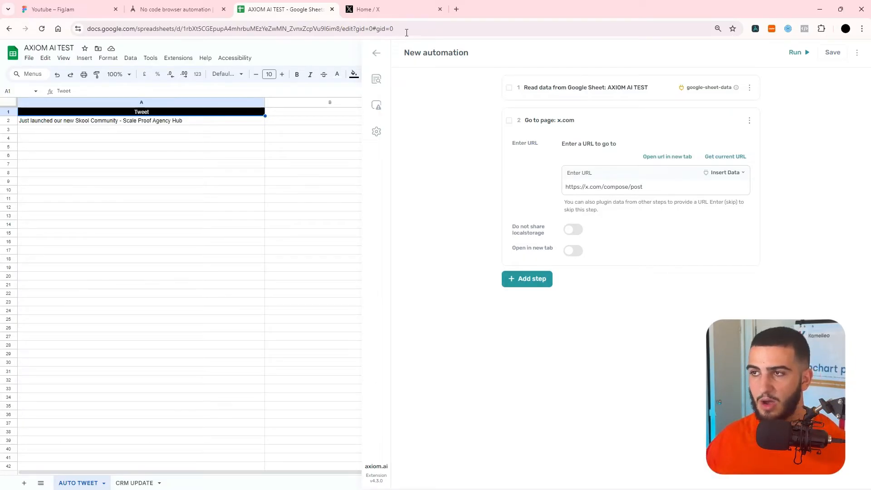
click(390, 9)
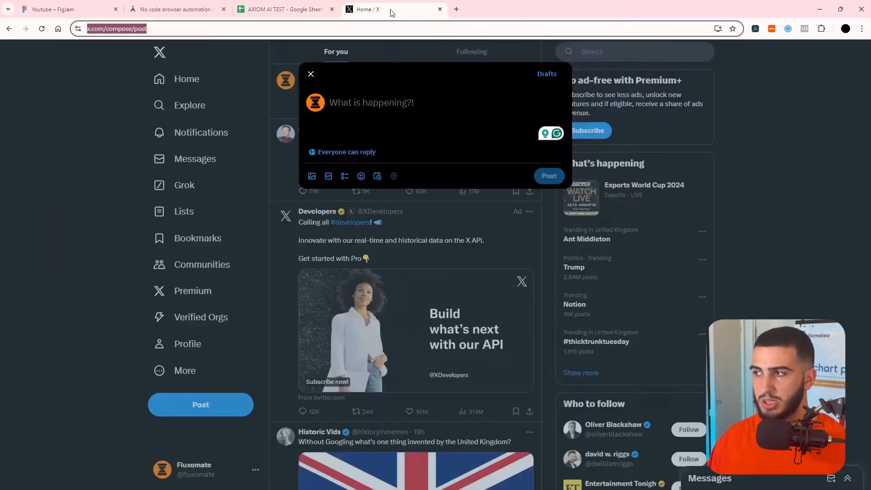
Add a Click element step targeting X's 'What is happening?!' post text box.
click(756, 29)
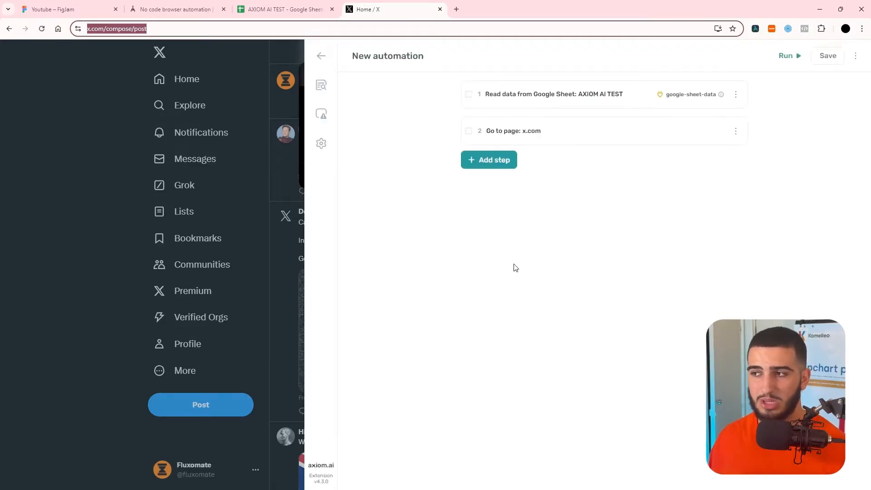
click(501, 160)
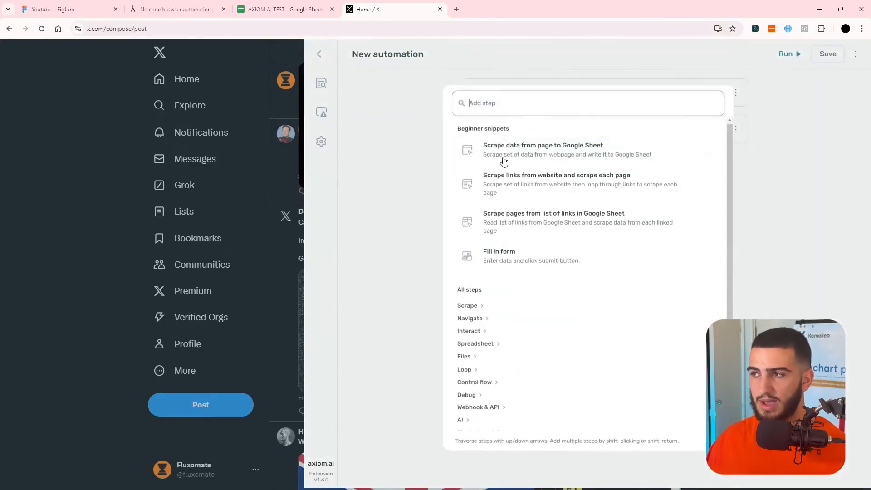
click(470, 314)
scroll(478, 285, down, 1)
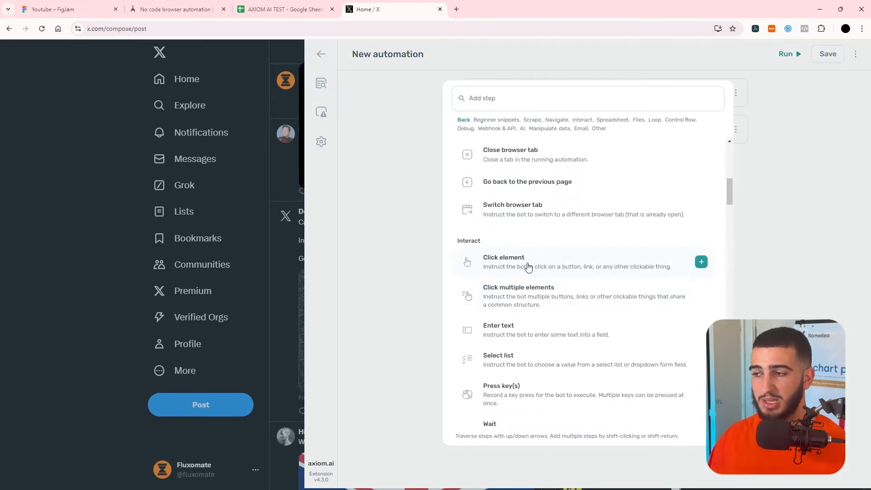
click(543, 266)
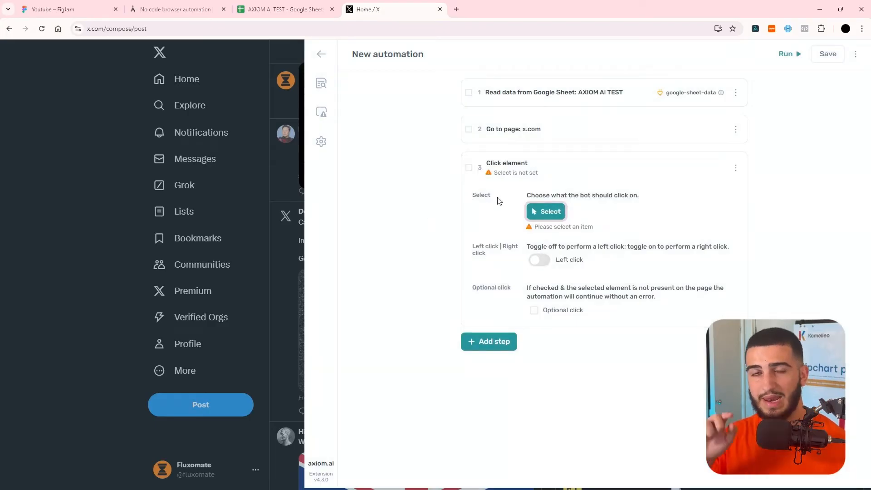
click(538, 211)
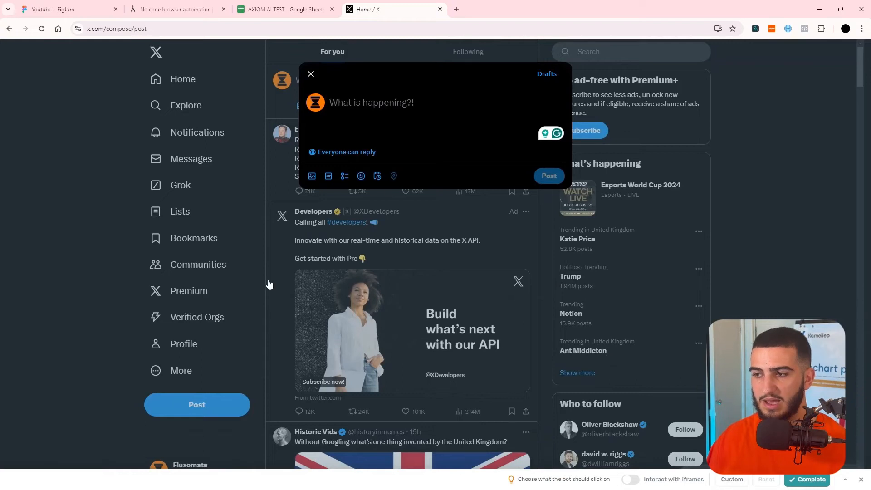
click(411, 103)
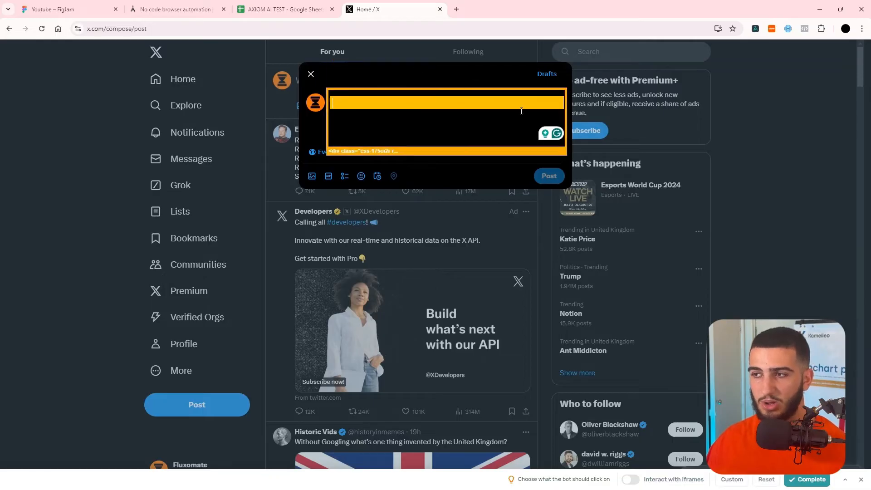
click(808, 480)
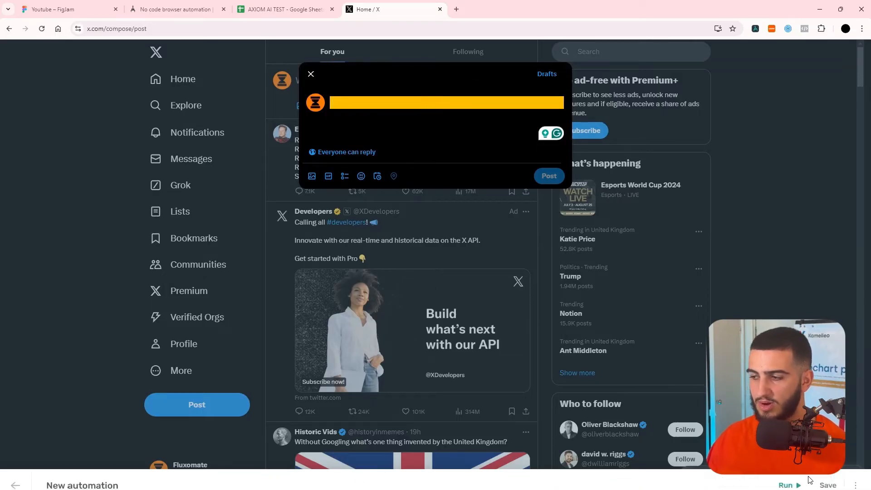
click(425, 284)
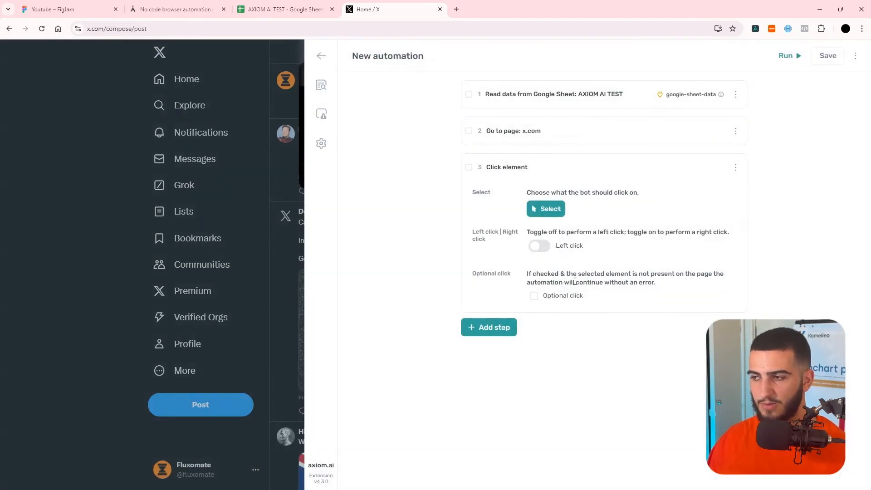
Add an Enter text step as the automation's fourth step.
click(497, 327)
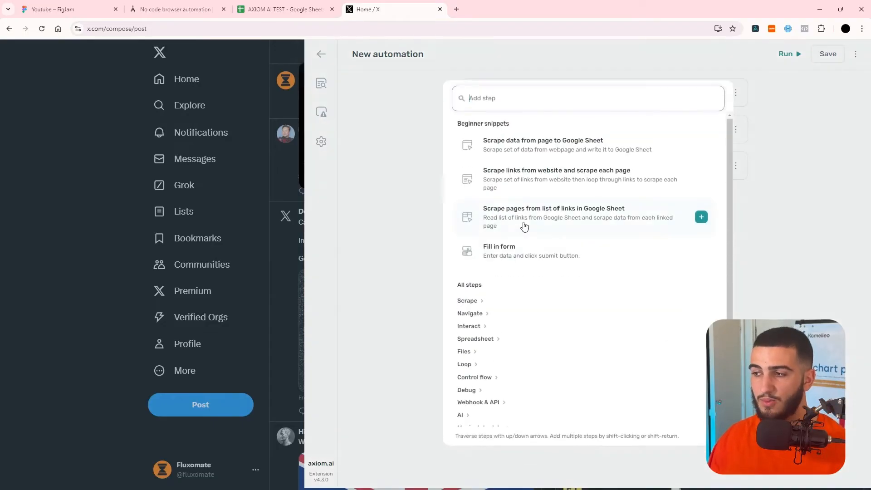
click(477, 328)
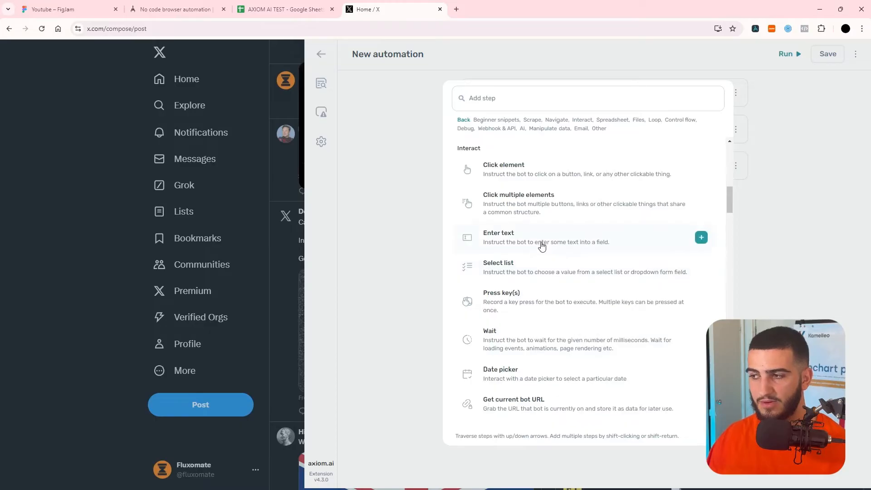
scroll(541, 245, down, 1)
click(542, 195)
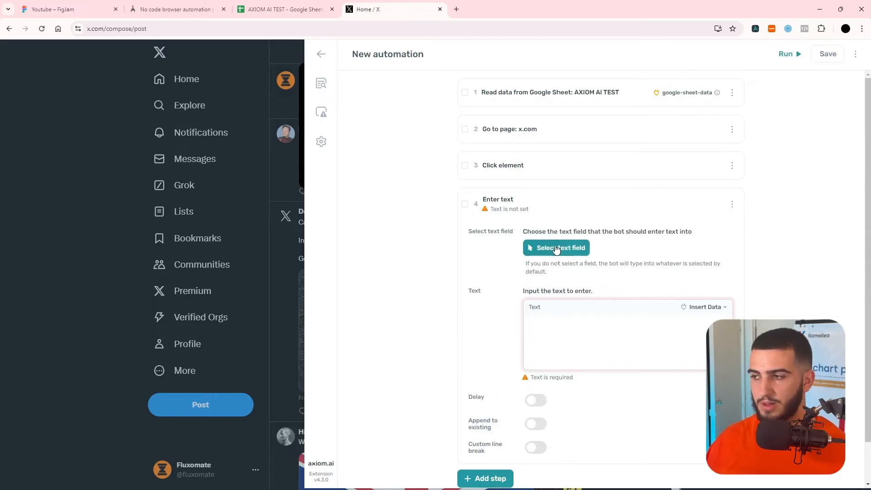
Make the Enter text step type google-sheet-data Column A with a 30 ms key delay.
click(557, 331)
scroll(580, 296, down, 1)
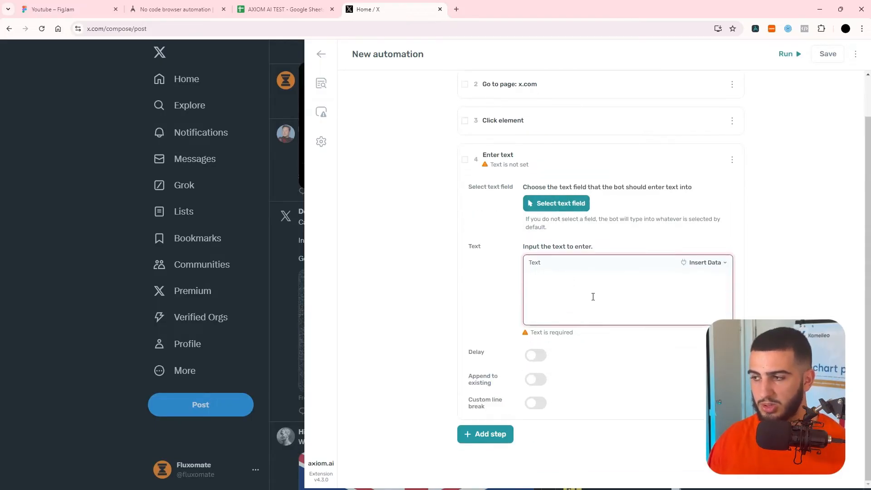
click(705, 263)
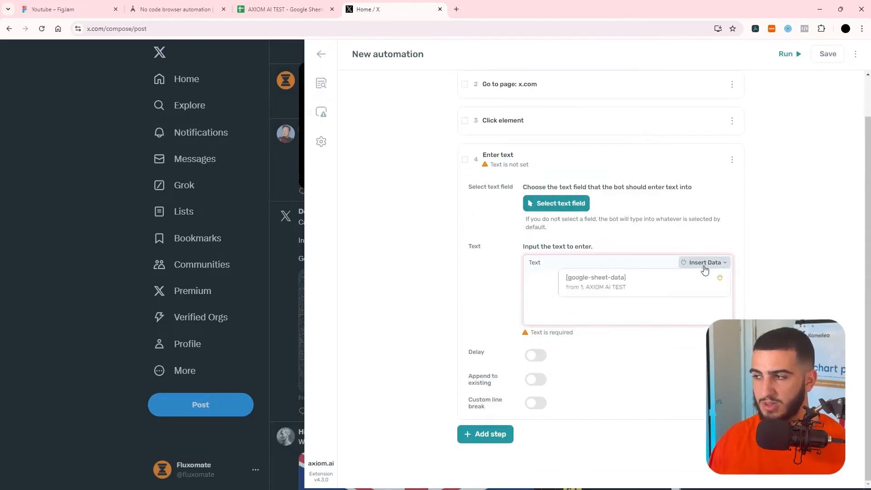
click(618, 292)
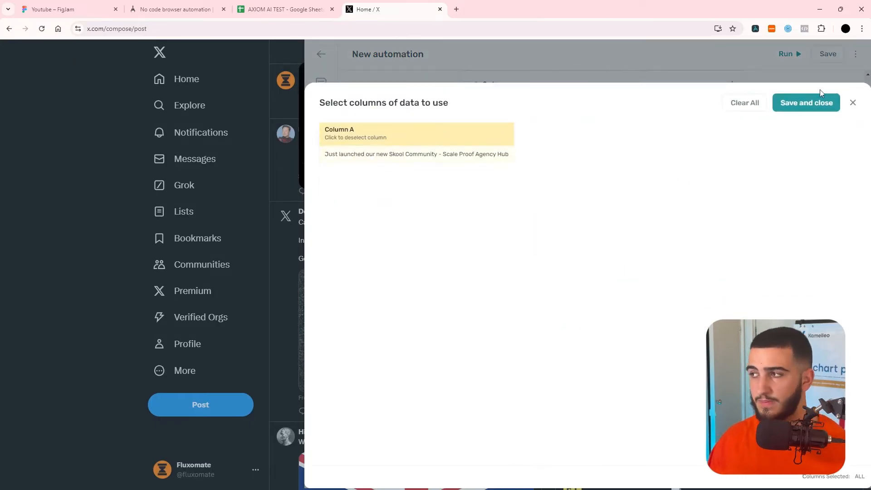
click(807, 103)
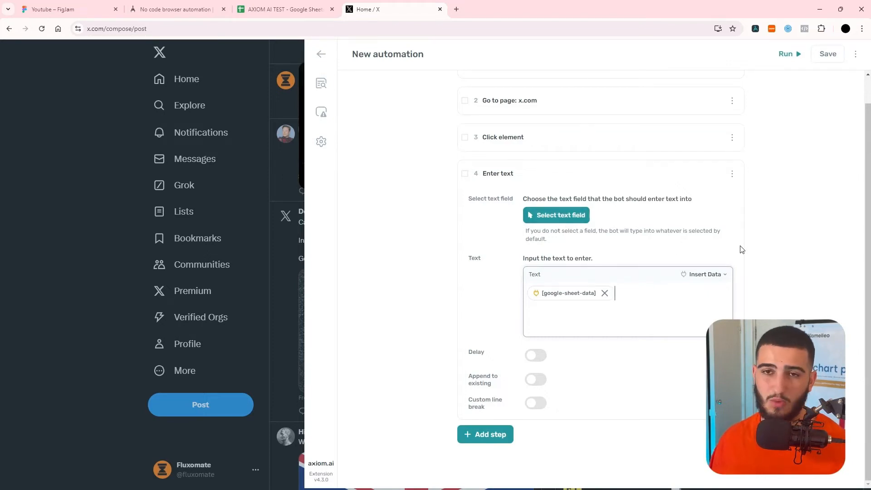
click(535, 355)
click(566, 392)
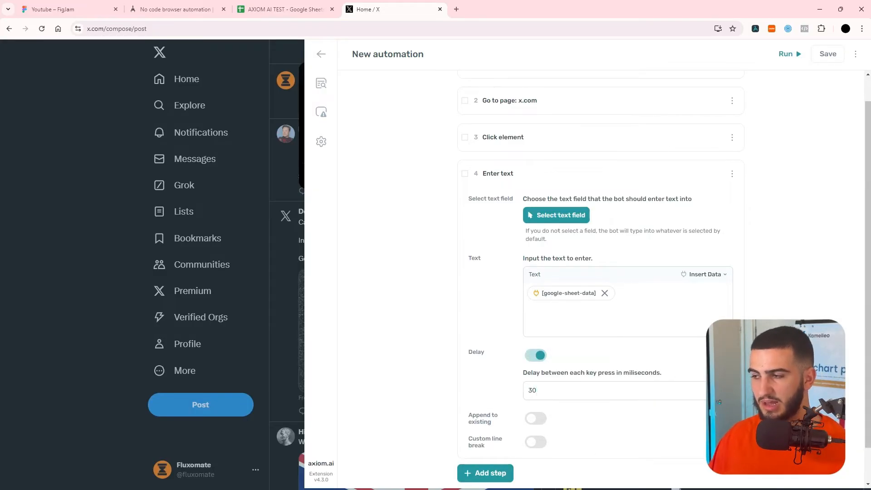
scroll(615, 344, down, 1)
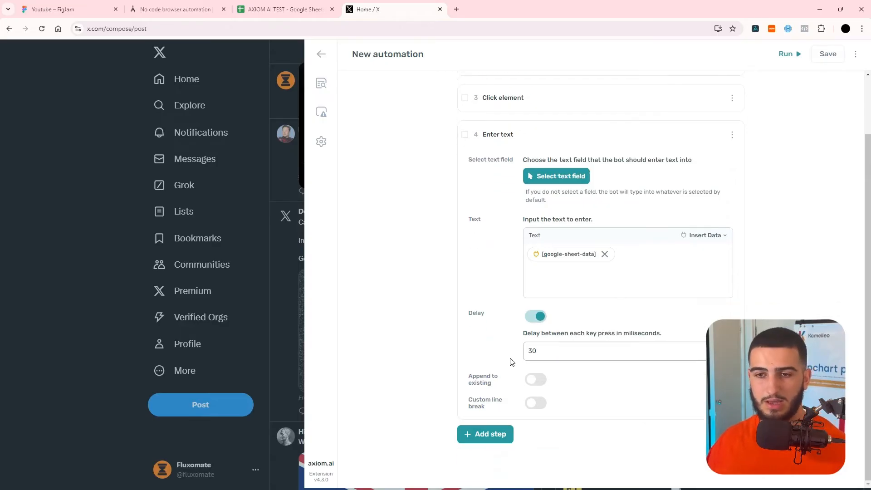
Add a Click element step targeting X's Post button, using test draft 'sdfdsdsf' to enable it.
click(506, 442)
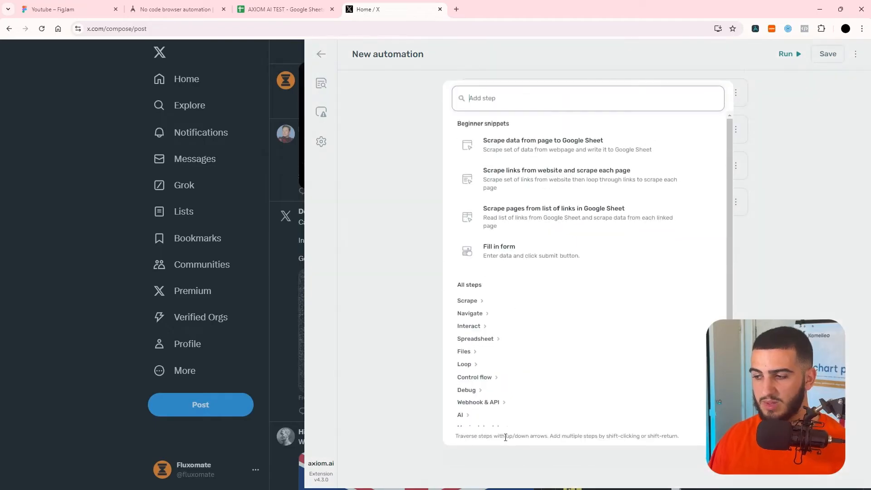
click(468, 325)
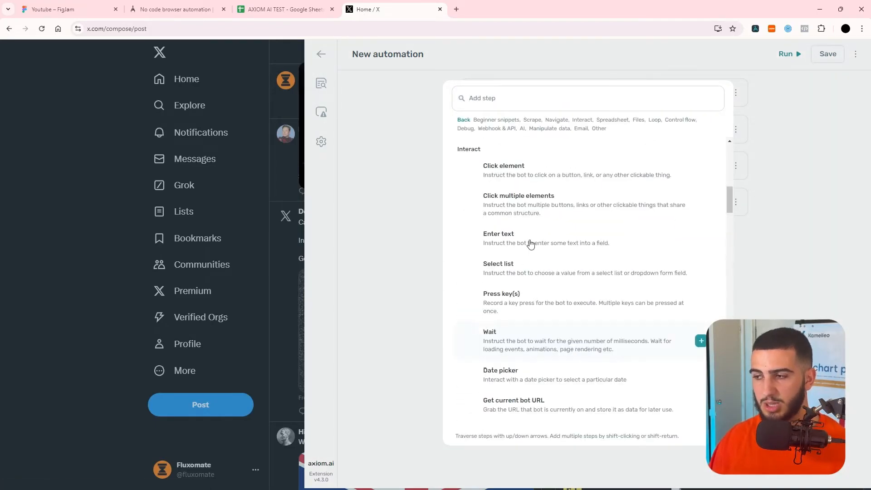
click(569, 172)
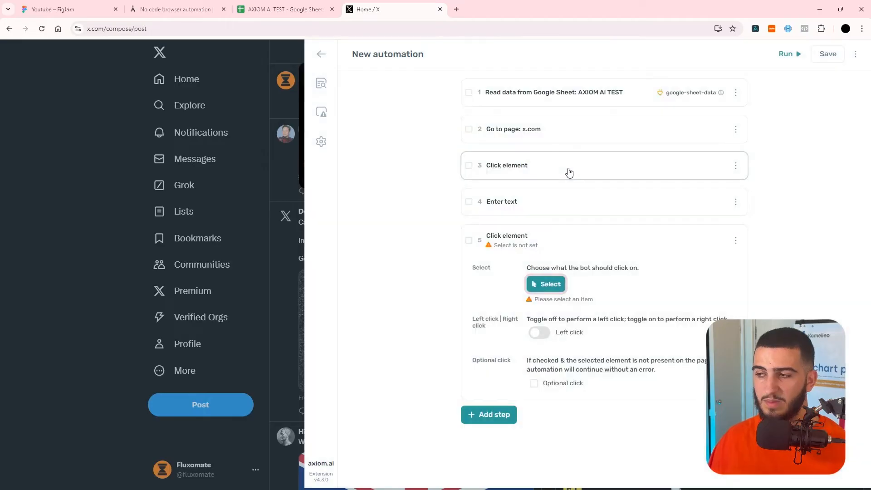
click(555, 285)
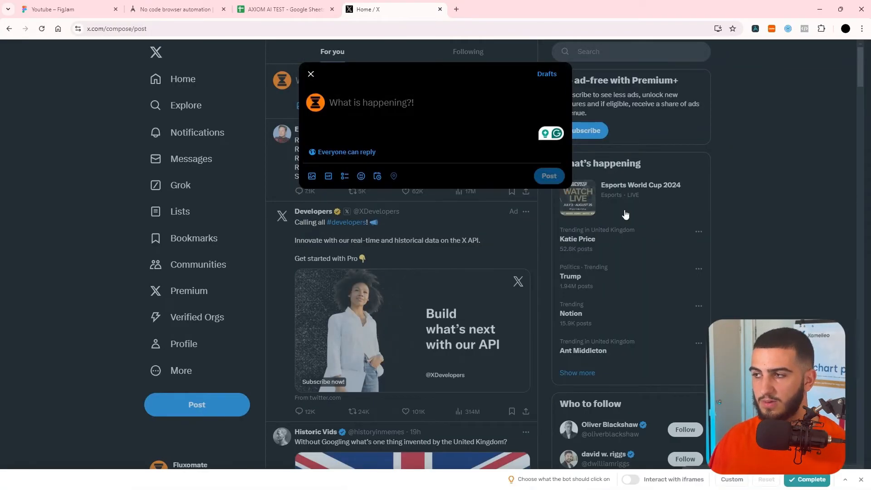
click(411, 111)
text(sdfdsdsf)
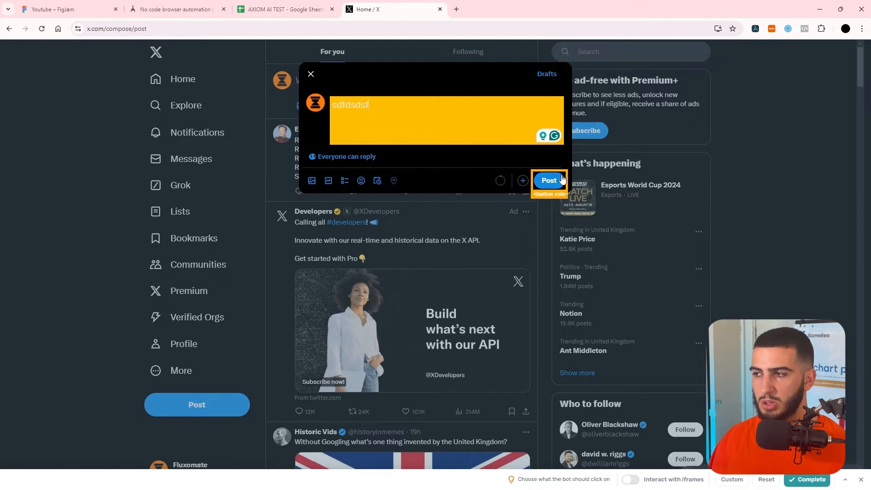
click(563, 178)
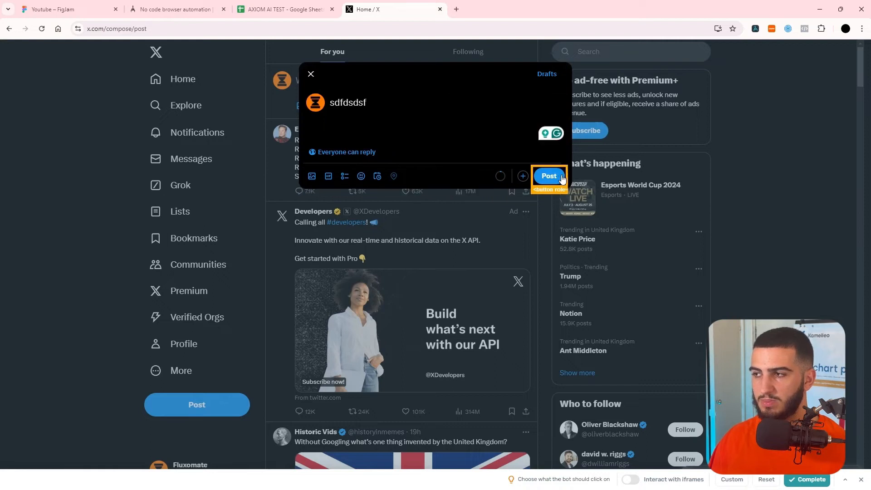
click(808, 477)
click(409, 282)
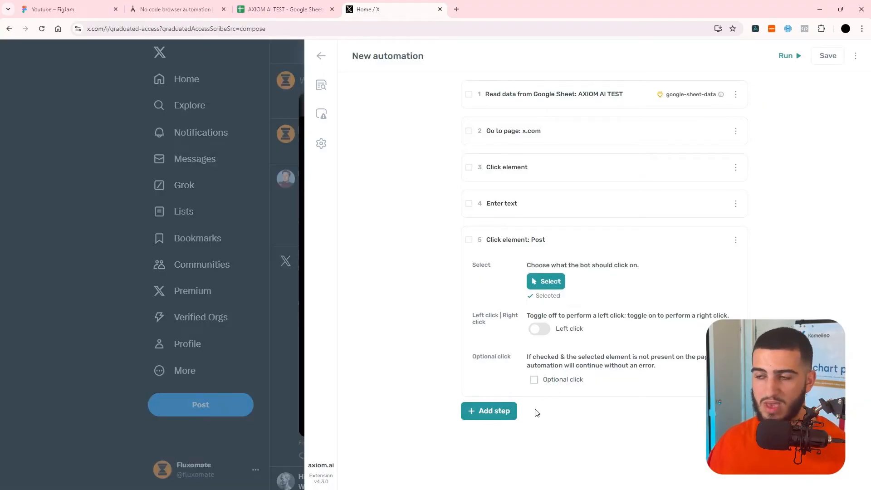
Add a 'Delete rows from a Google Sheet' step for AXIOM AI TEST's AUTO TWEET sheet.
click(508, 413)
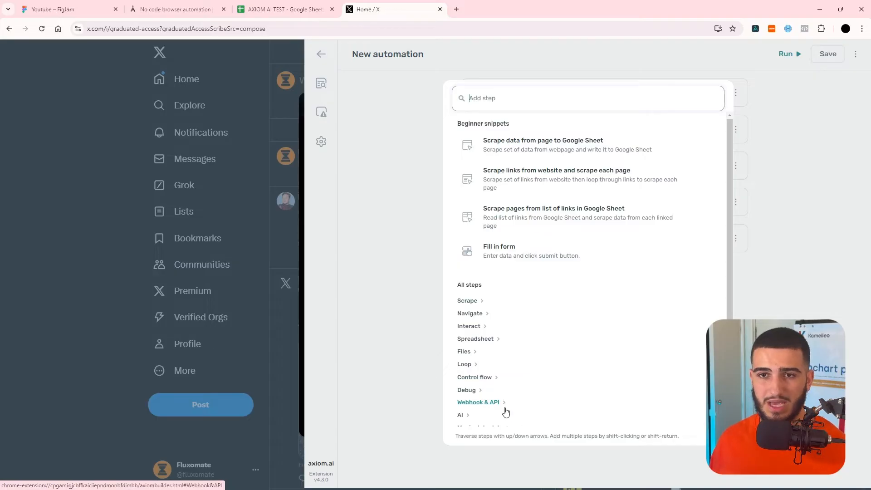
click(476, 339)
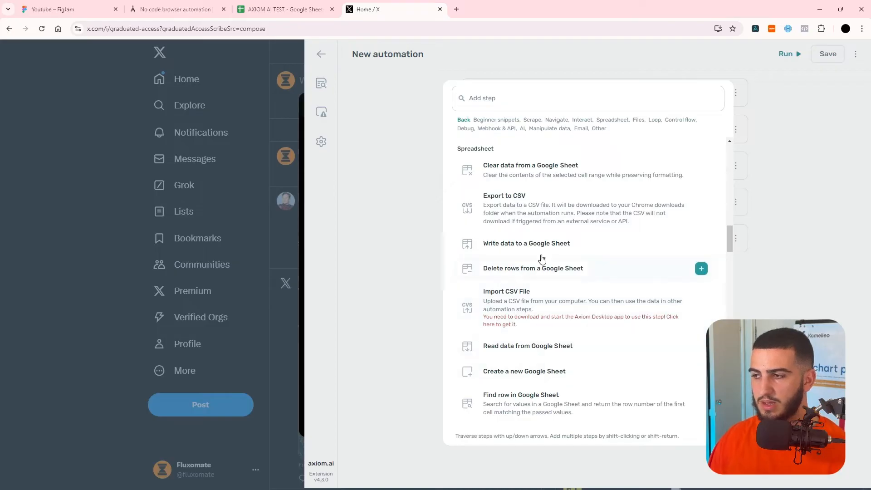
click(562, 272)
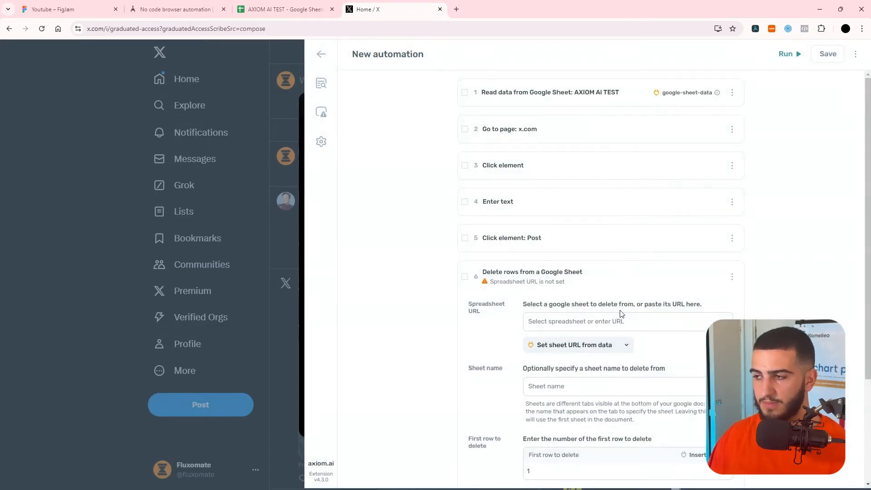
scroll(590, 272, down, 2)
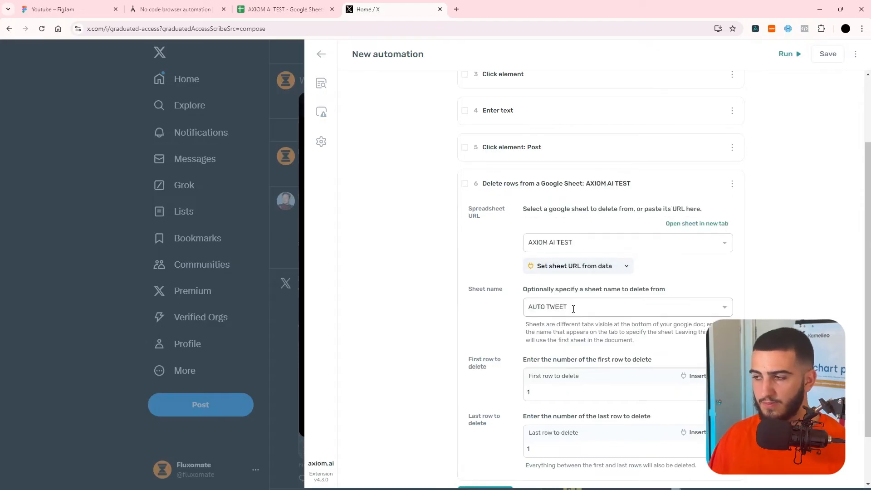
scroll(583, 350, down, 2)
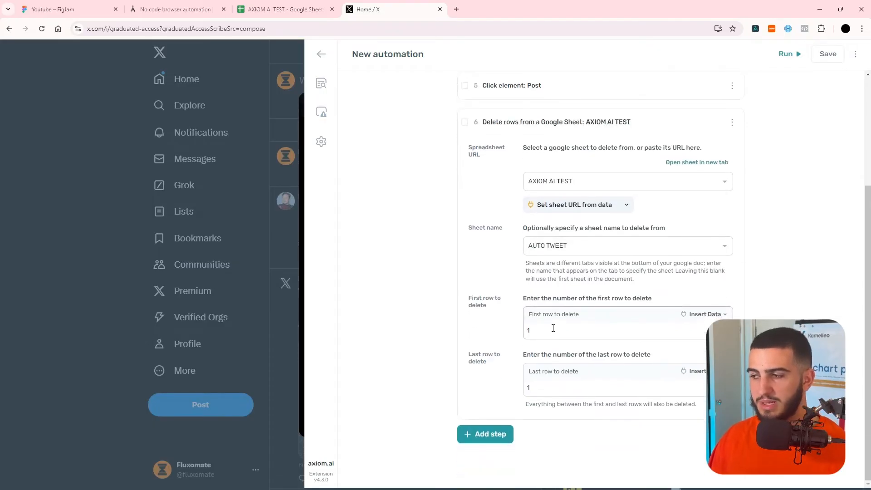
Set the first and last row to delete to 2, then save the automation.
click(553, 328)
key(BackSpace)
text(2)
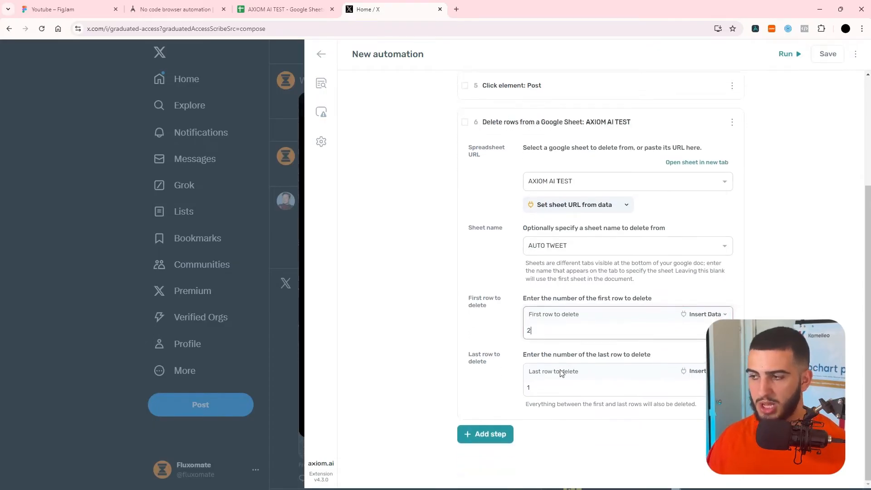
click(550, 385)
key(BackSpace)
text(2)
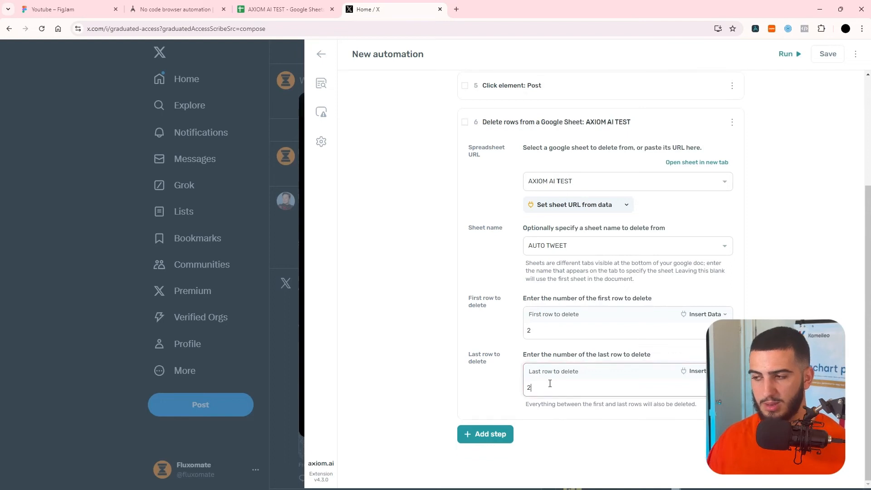
click(827, 47)
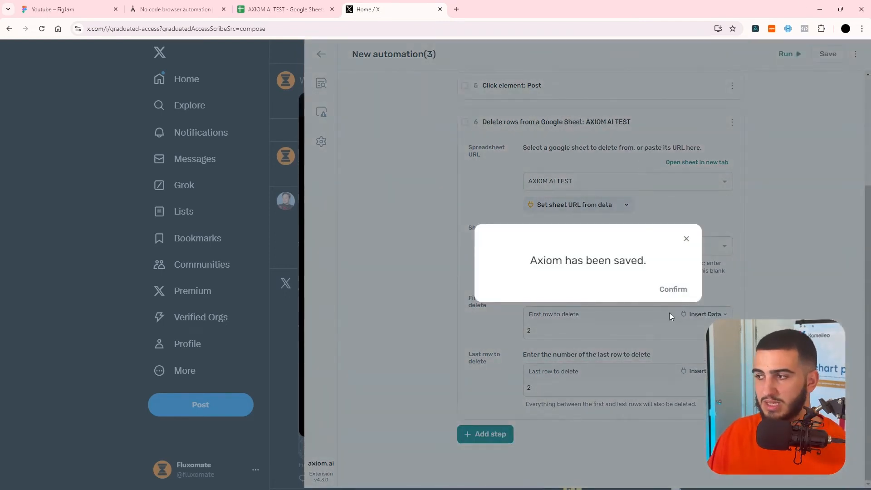
Dismiss the saved confirmation and run the six-step automation in the cloud.
click(668, 290)
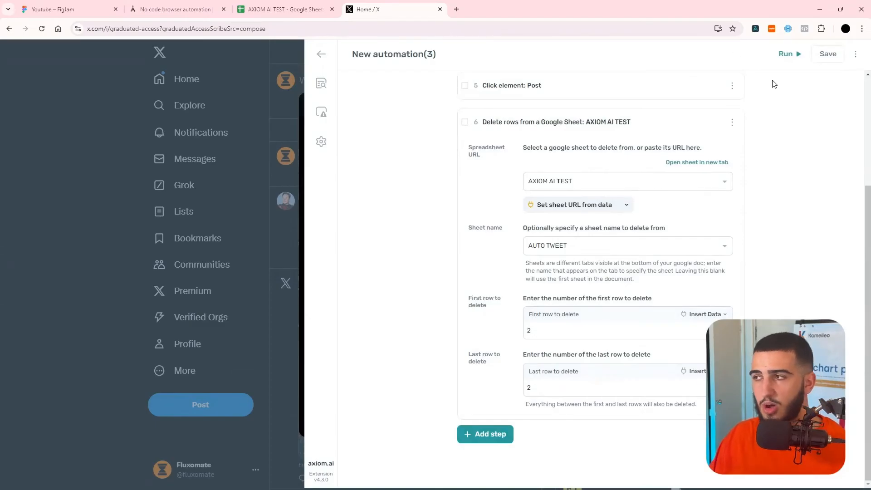
click(797, 56)
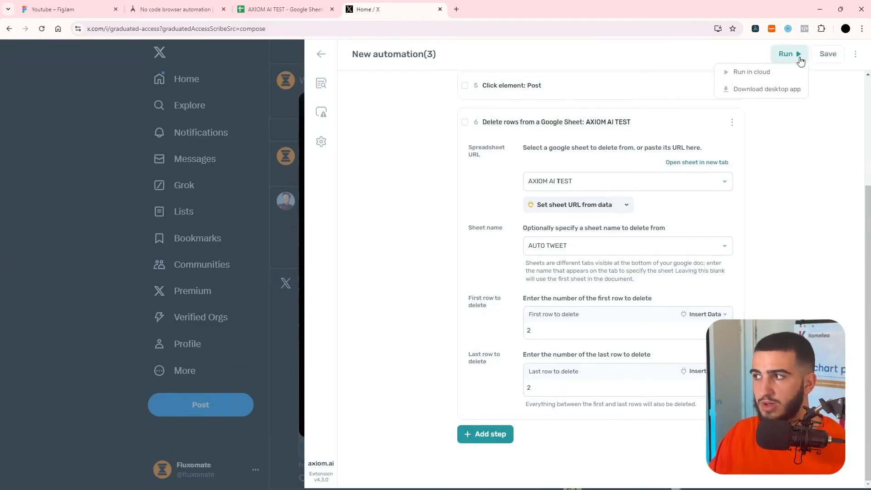
click(781, 72)
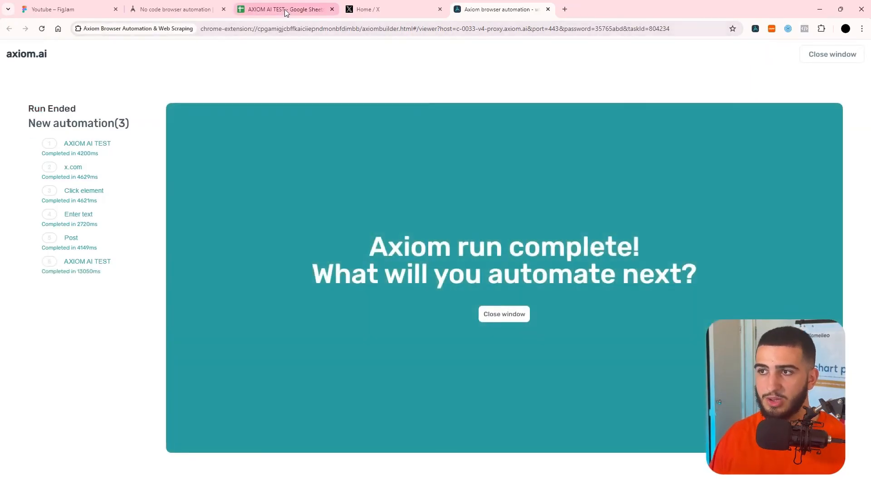
Verify row 2 of AXIOM AI TEST is now empty, then close the automation panel on X.
click(285, 10)
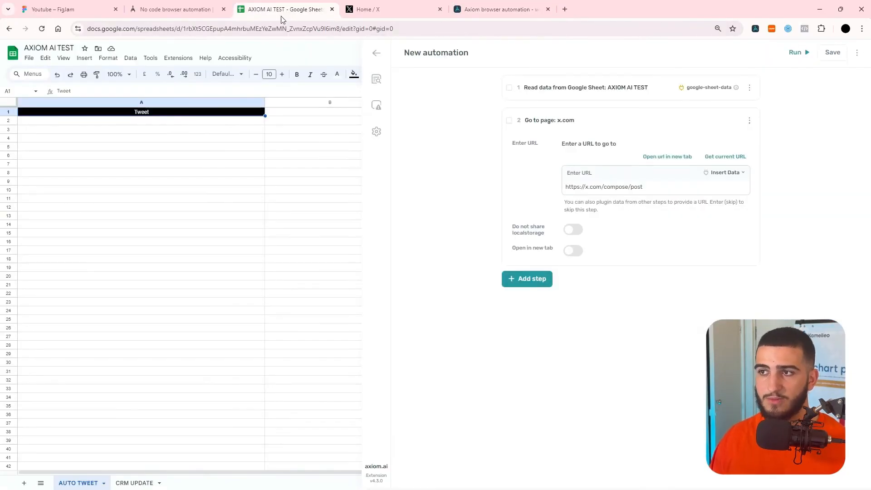
click(168, 124)
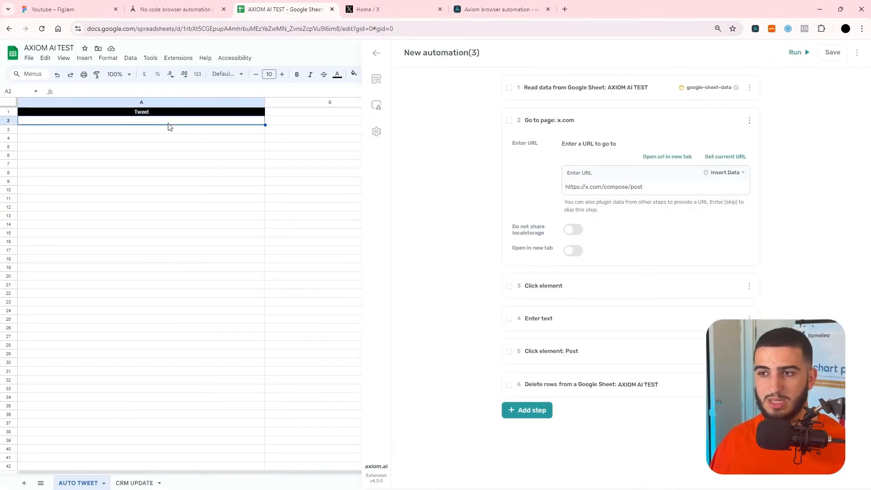
click(359, 9)
click(317, 56)
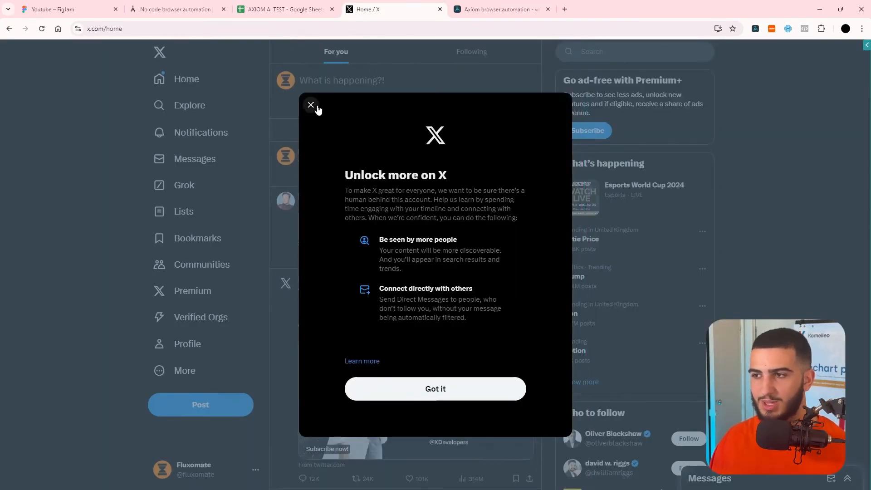
Dismiss the Unlock more on X notice, find the sdfdsdsf post on the profile, and return to AXIOM AI TEST.
click(313, 106)
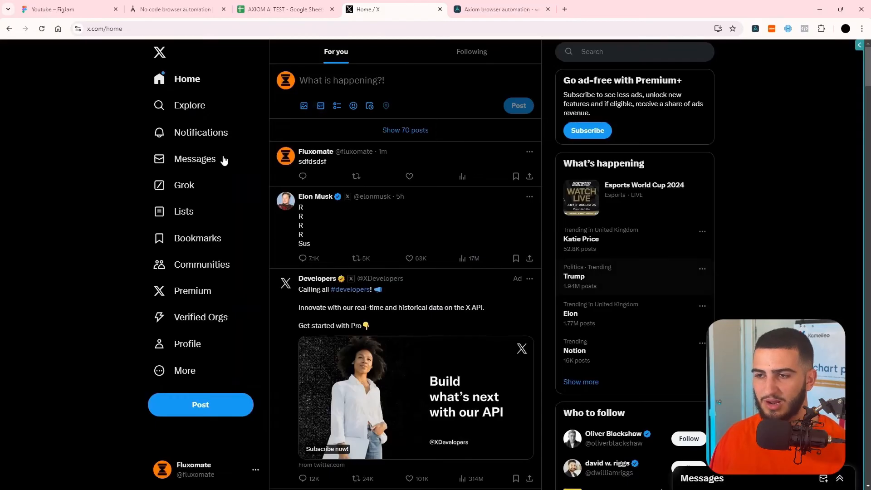
click(186, 344)
scroll(418, 266, down, 7)
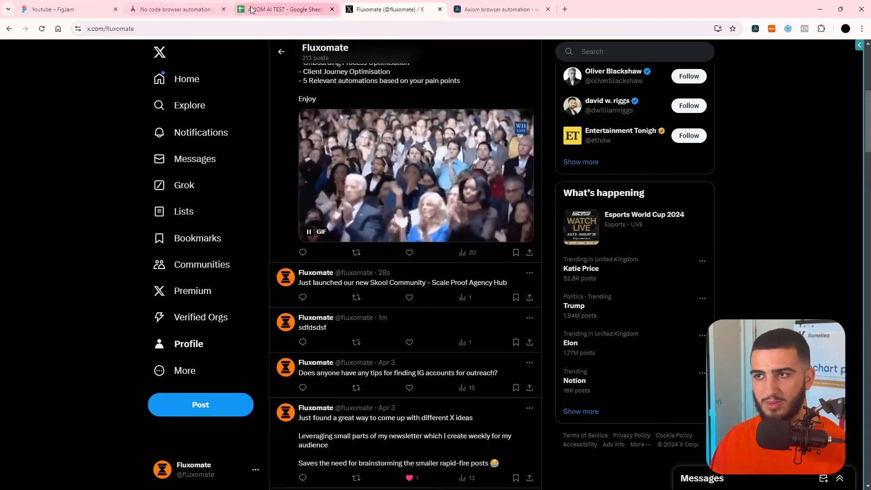
click(267, 9)
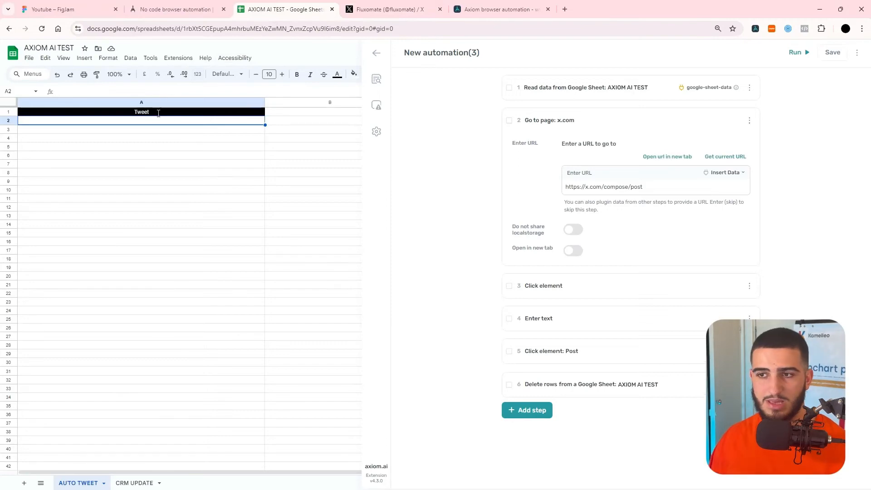